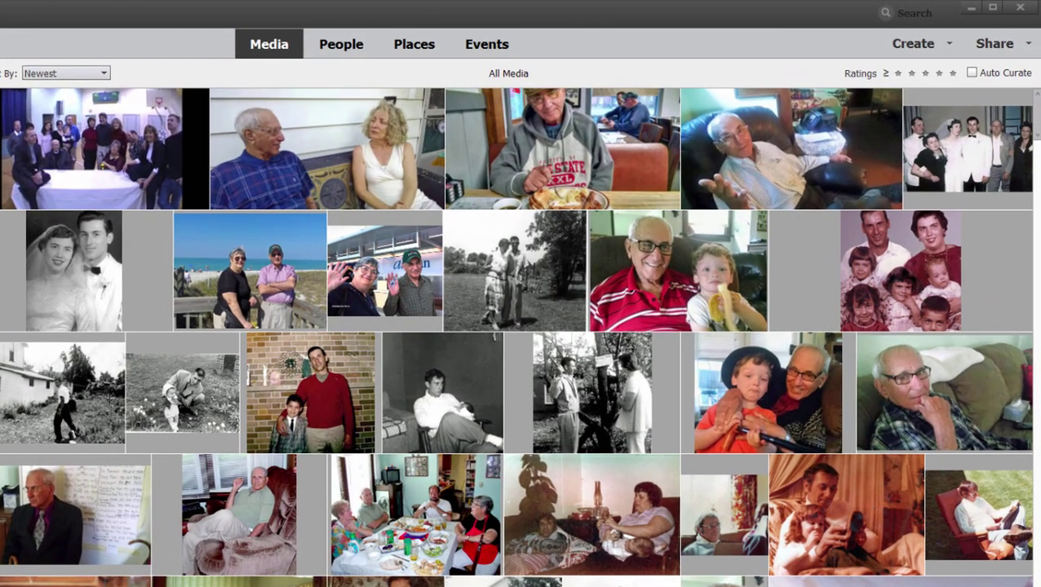
- Select the bench-couple photo and extend the selection to the man holding the child, nine photos in all
{"action": "left_click", "coordinate": [244, 143]}
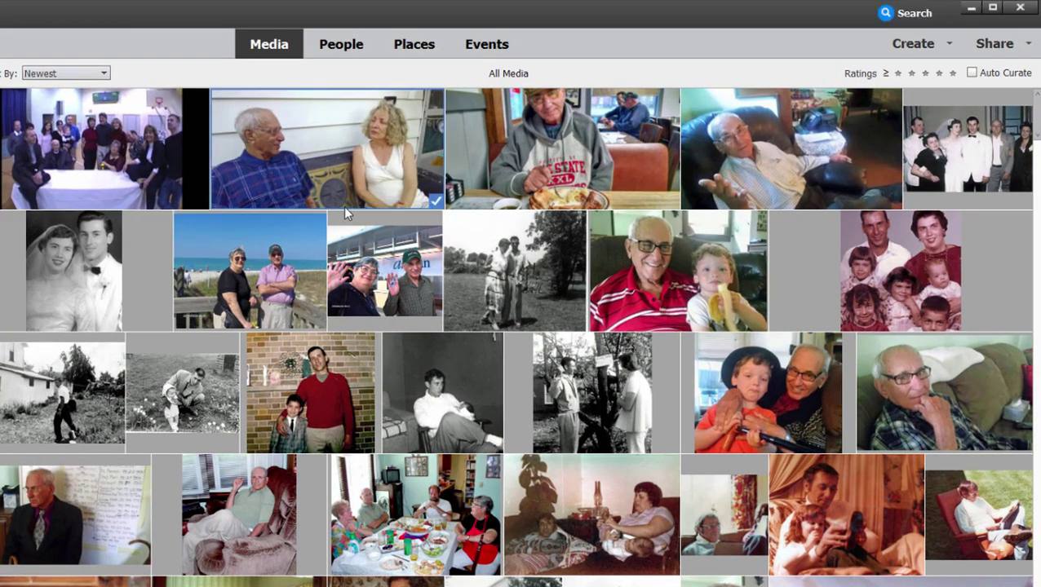
{"action": "left_click", "coordinate": [679, 307], "text": "shift"}
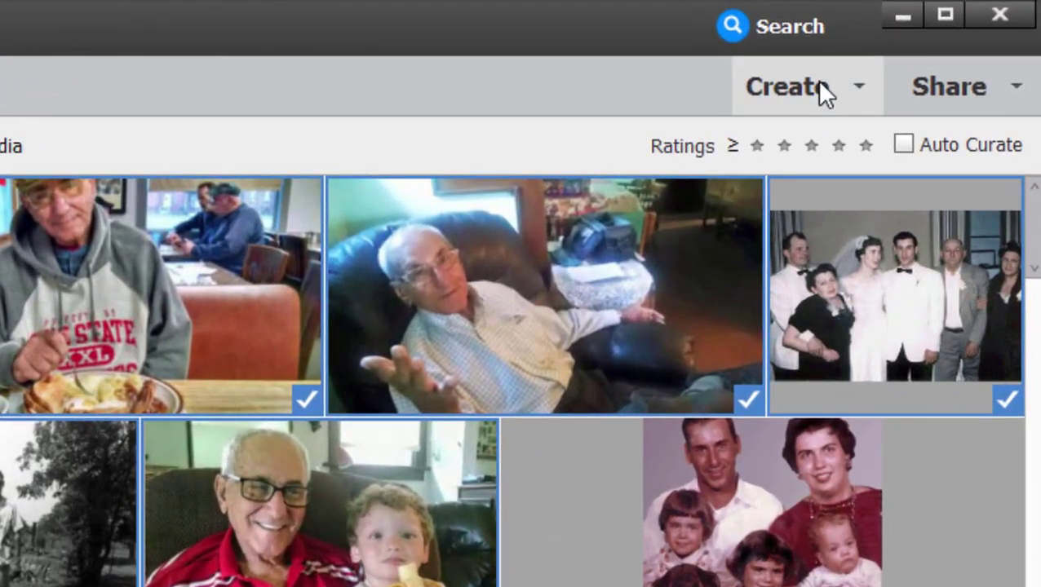
- Choose Photo Prints from the Create menu for the selected photos
{"action": "left_click", "coordinate": [817, 80]}
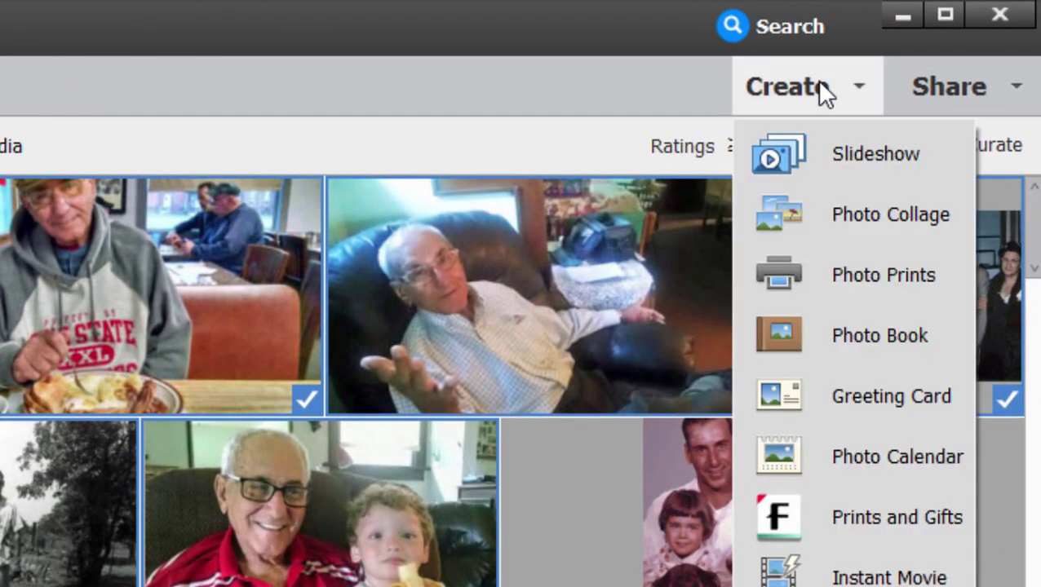
{"action": "left_click", "coordinate": [817, 292]}
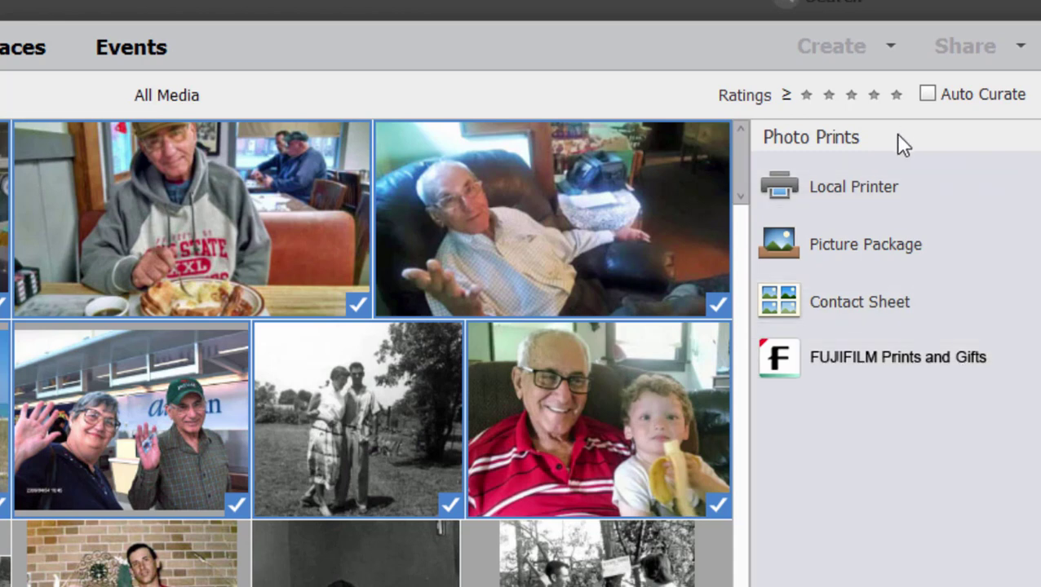
- Open the Local Printer Prints dialog, leaving the print type as Individual Prints
{"action": "left_click", "coordinate": [879, 187]}
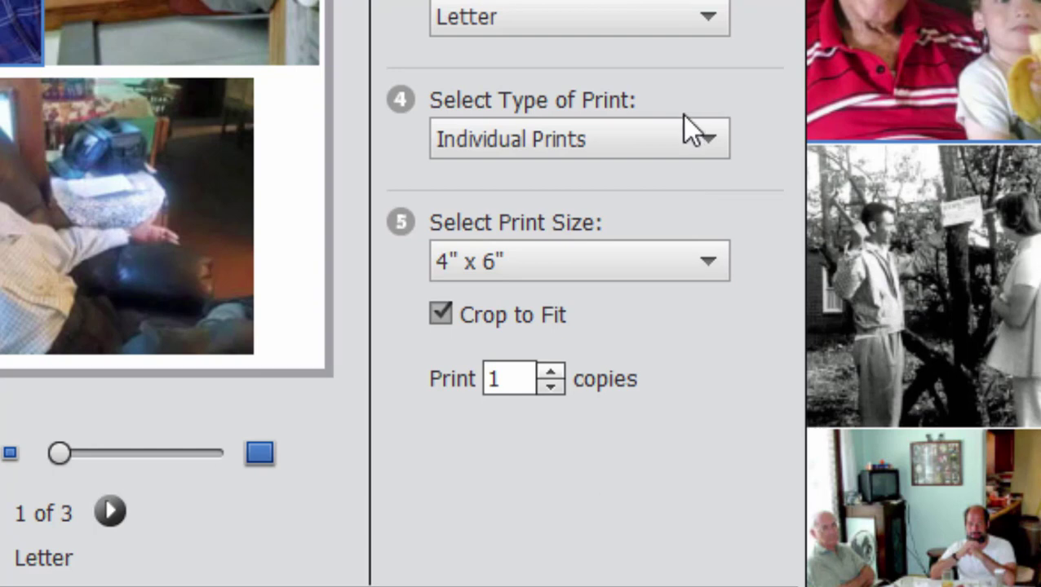
{"action": "left_click", "coordinate": [674, 144]}
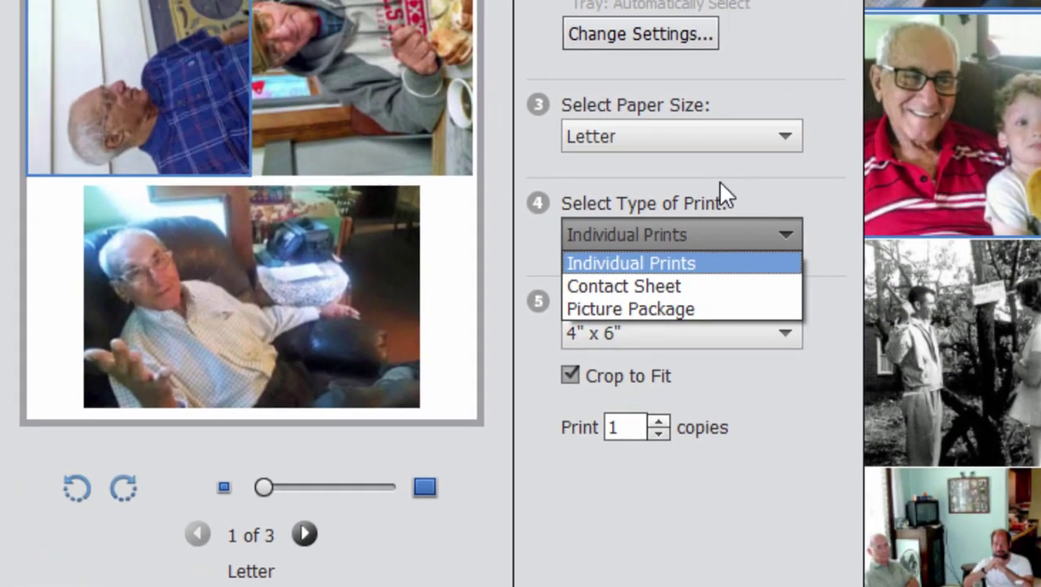
{"action": "left_click", "coordinate": [648, 102]}
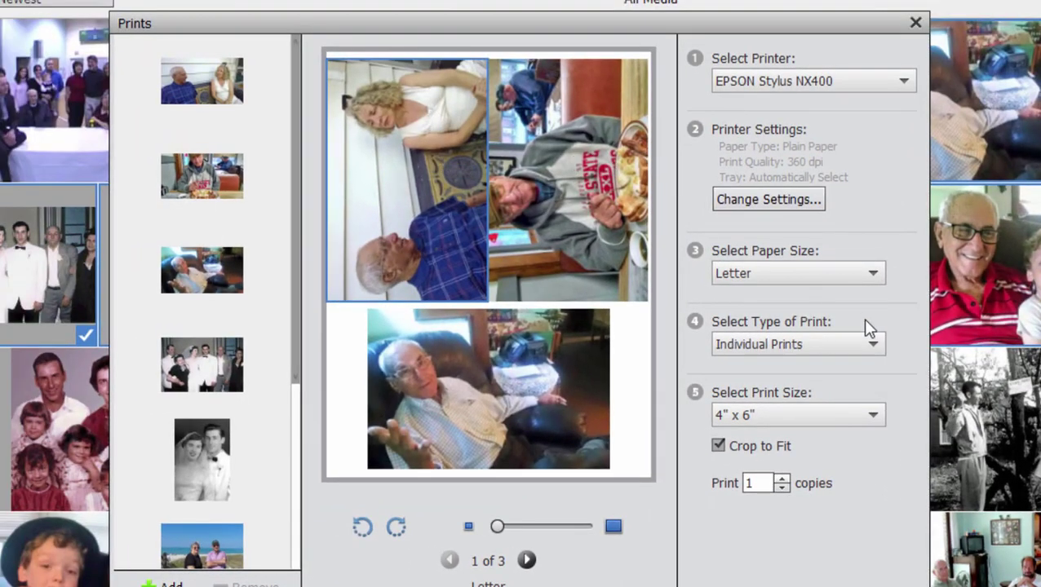
- Set the print size to 3.5" x 5" and page through the three preview pages
{"action": "left_click", "coordinate": [766, 415]}
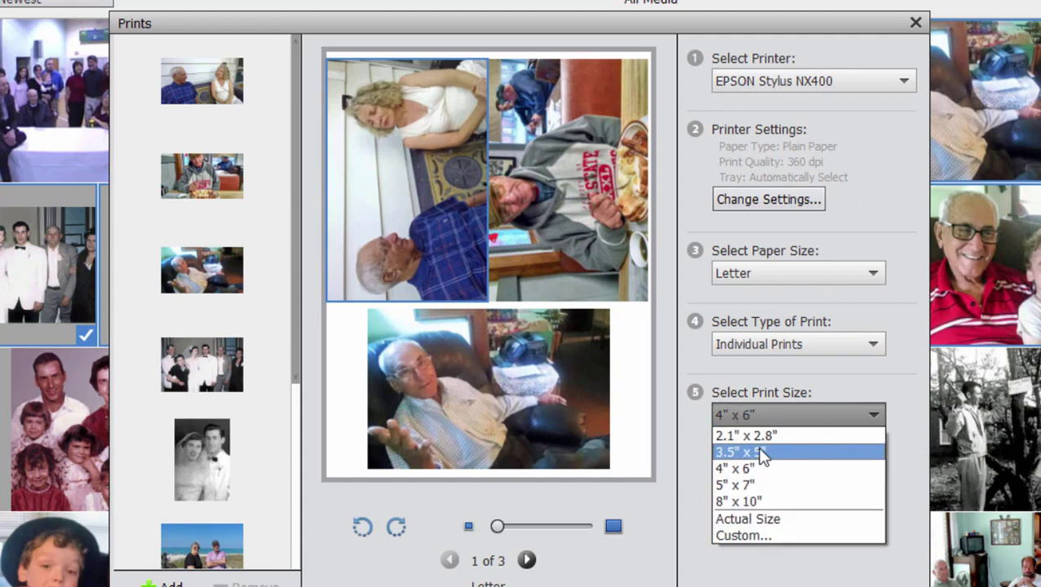
{"action": "left_click", "coordinate": [757, 455]}
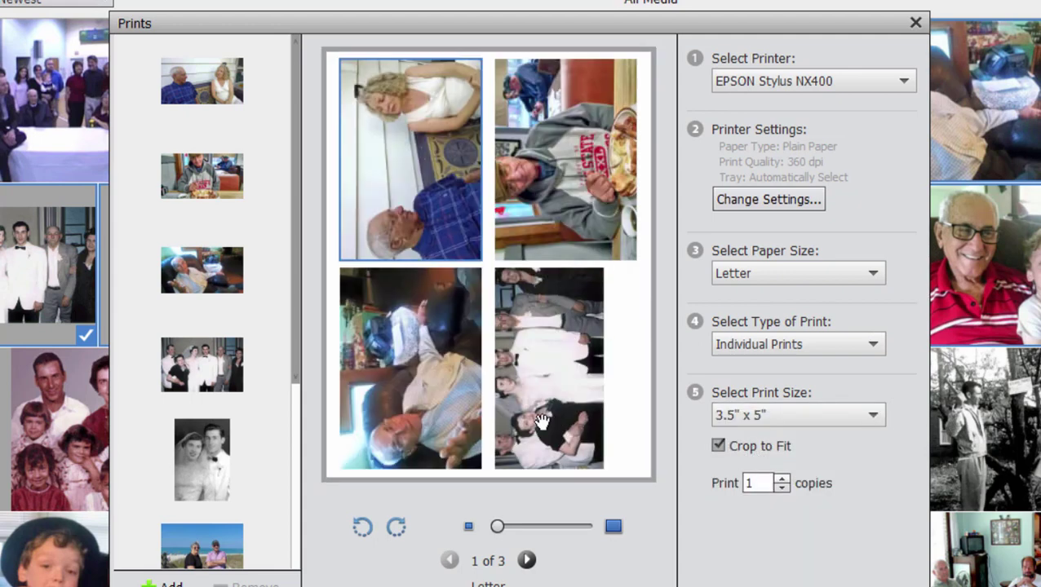
{"action": "left_click", "coordinate": [527, 561]}
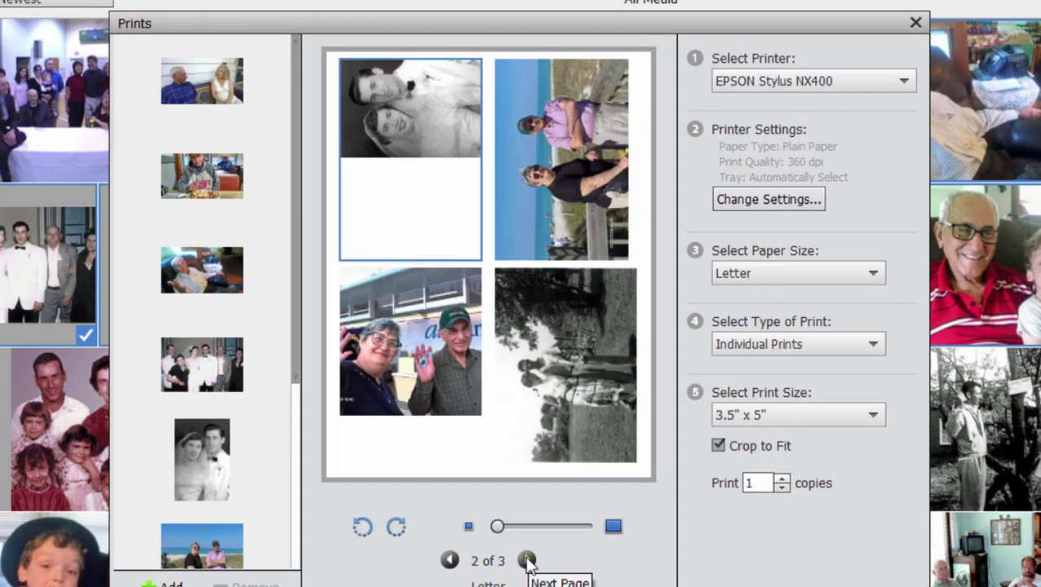
{"action": "left_click", "coordinate": [526, 560]}
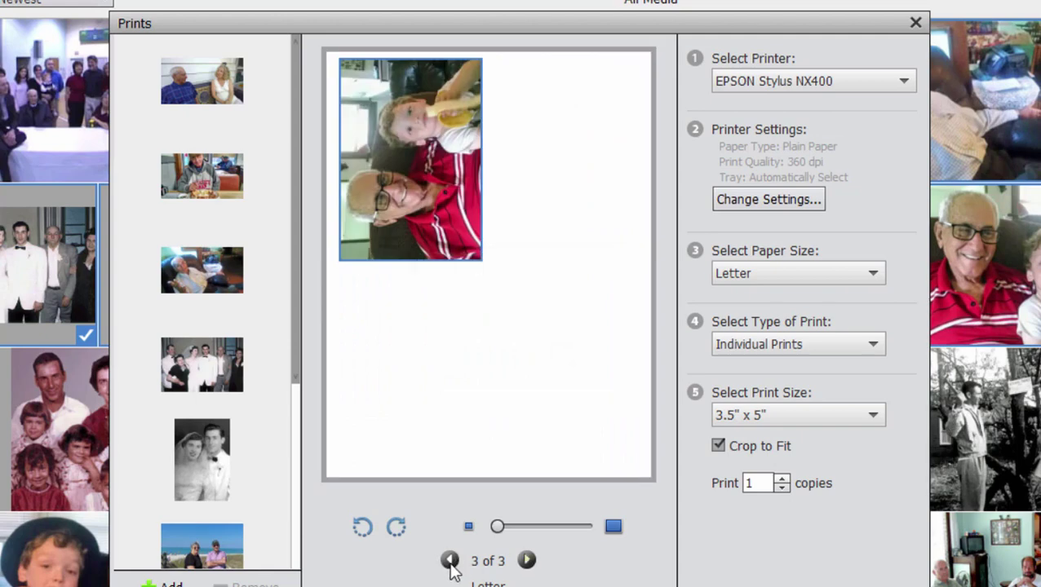
{"action": "left_click", "coordinate": [449, 561]}
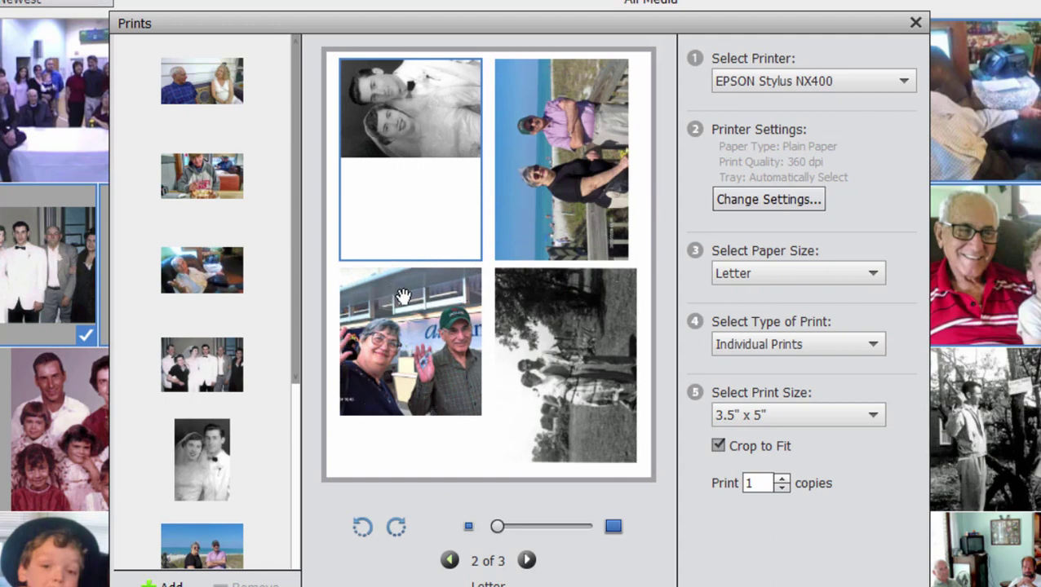
{"action": "left_click", "coordinate": [450, 560]}
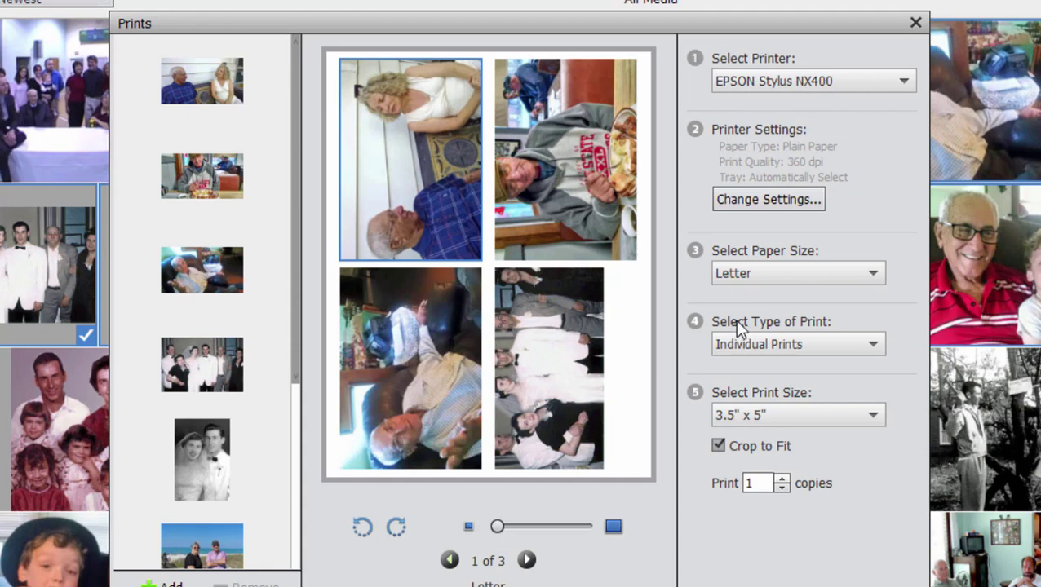
- Switch the print type to Contact Sheet, trying 5 columns before settling on 3
{"action": "left_click", "coordinate": [855, 344]}
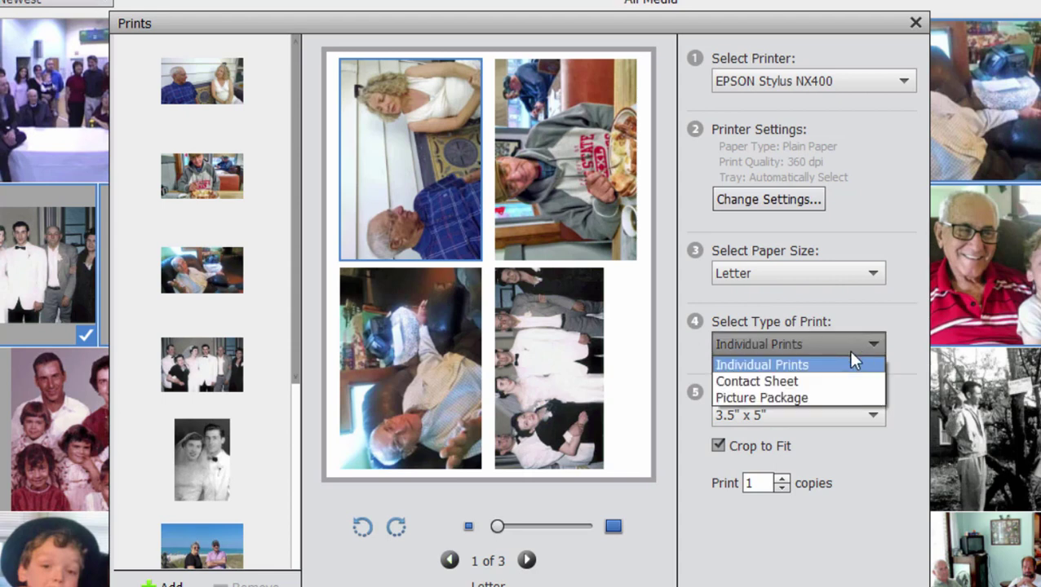
{"action": "left_click", "coordinate": [823, 384]}
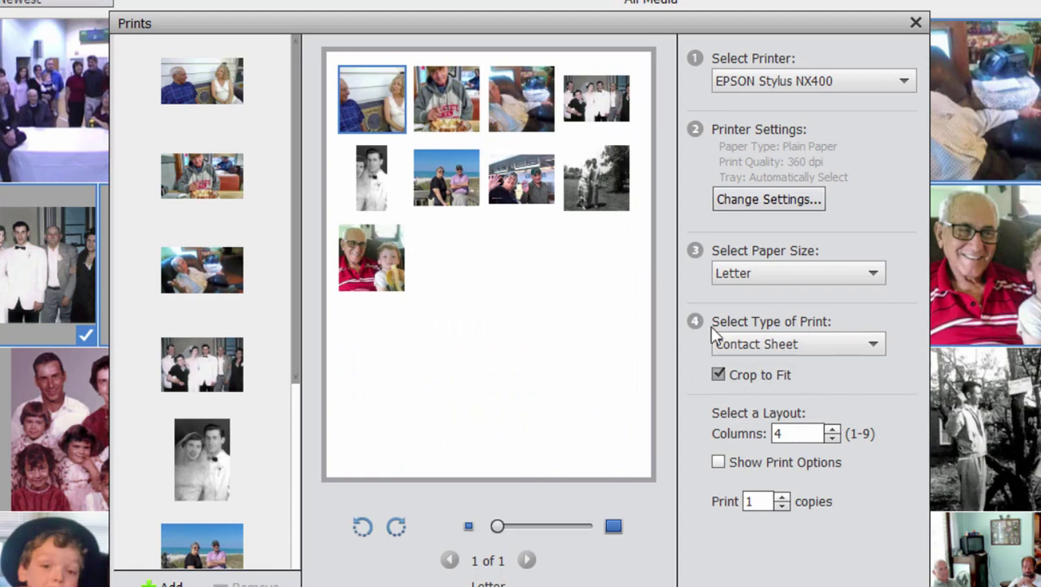
{"action": "left_click", "coordinate": [832, 430]}
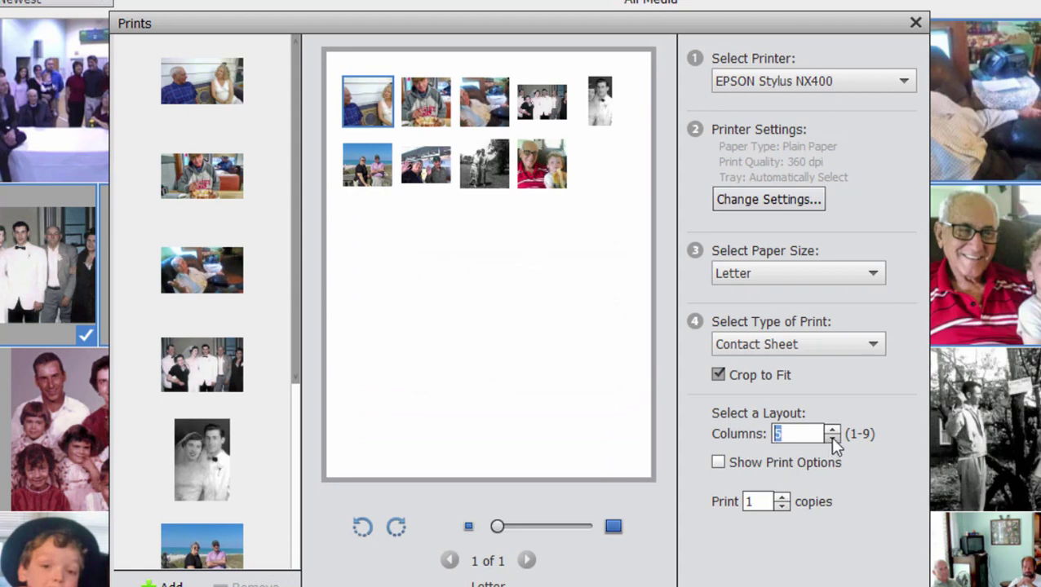
{"action": "left_click", "coordinate": [832, 438]}
{"action": "left_click", "coordinate": [832, 438]}
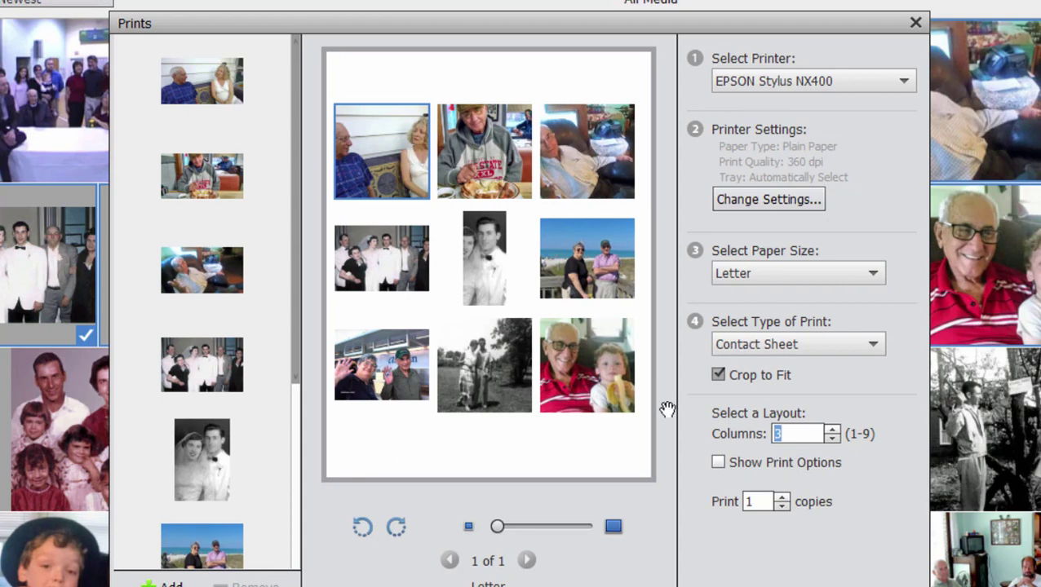
{"action": "left_click", "coordinate": [862, 343]}
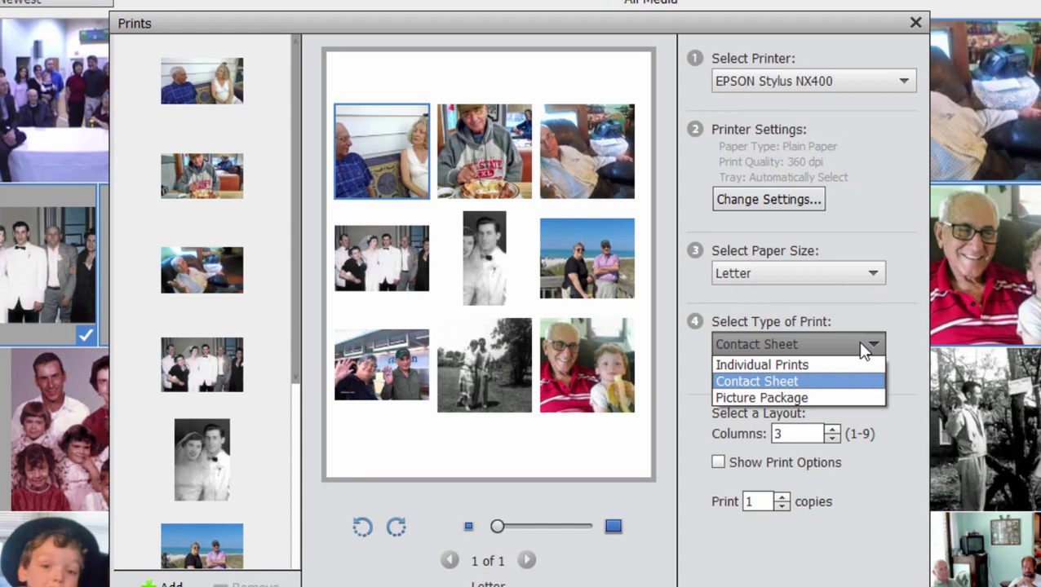
- Switch to Picture Package with the Letter (2) 4 x 6 layout and preview pages 2 through 4
{"action": "left_click", "coordinate": [808, 396]}
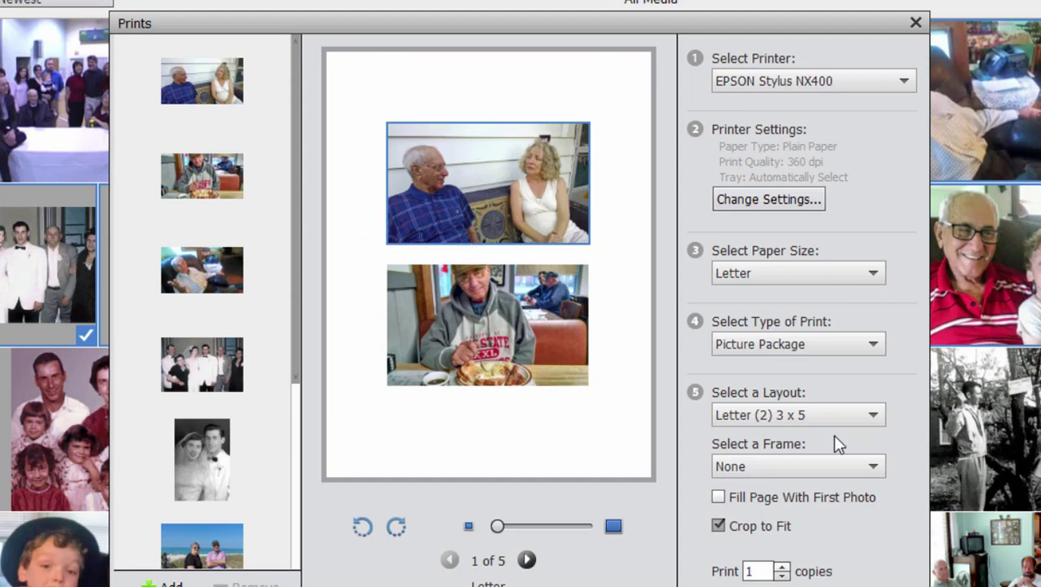
{"action": "left_click", "coordinate": [804, 408]}
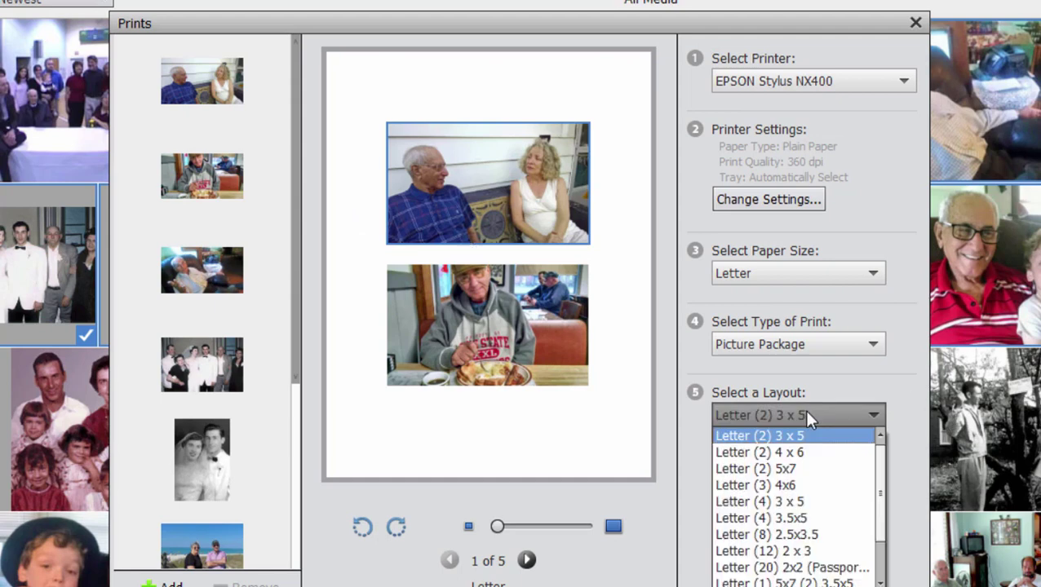
{"action": "left_click", "coordinate": [796, 453]}
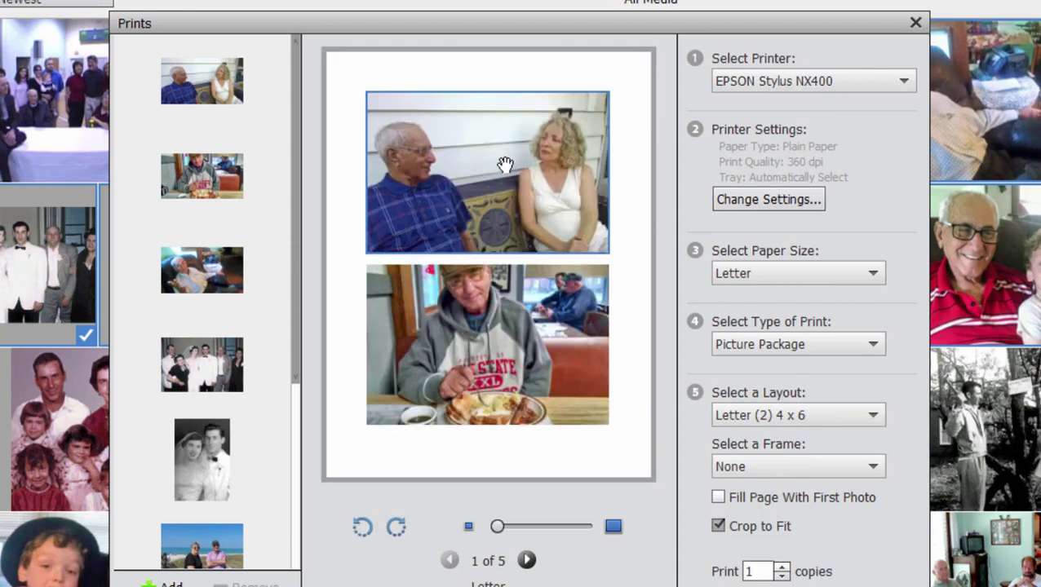
{"action": "left_click", "coordinate": [526, 561]}
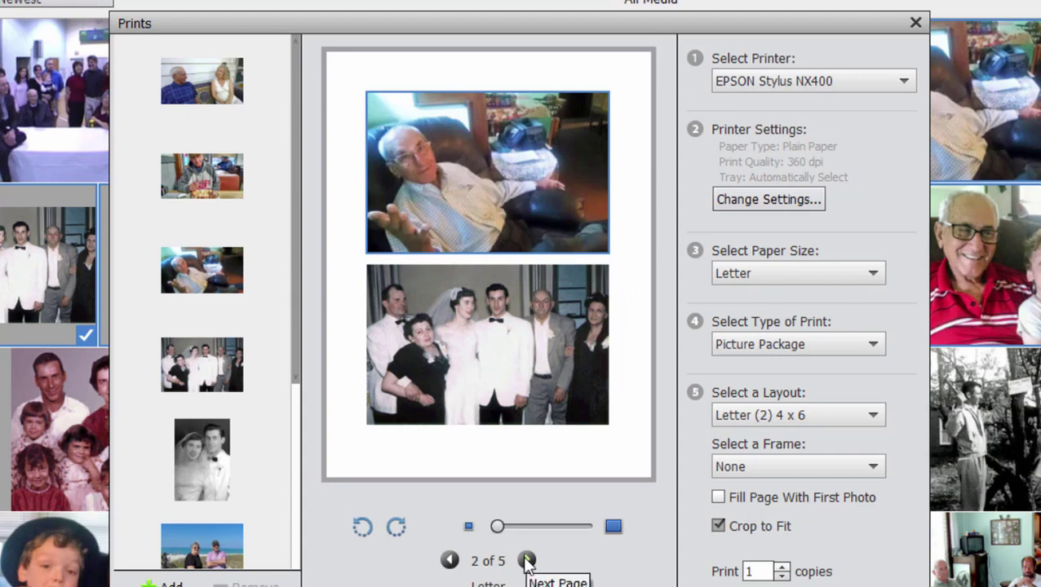
{"action": "left_click", "coordinate": [526, 562]}
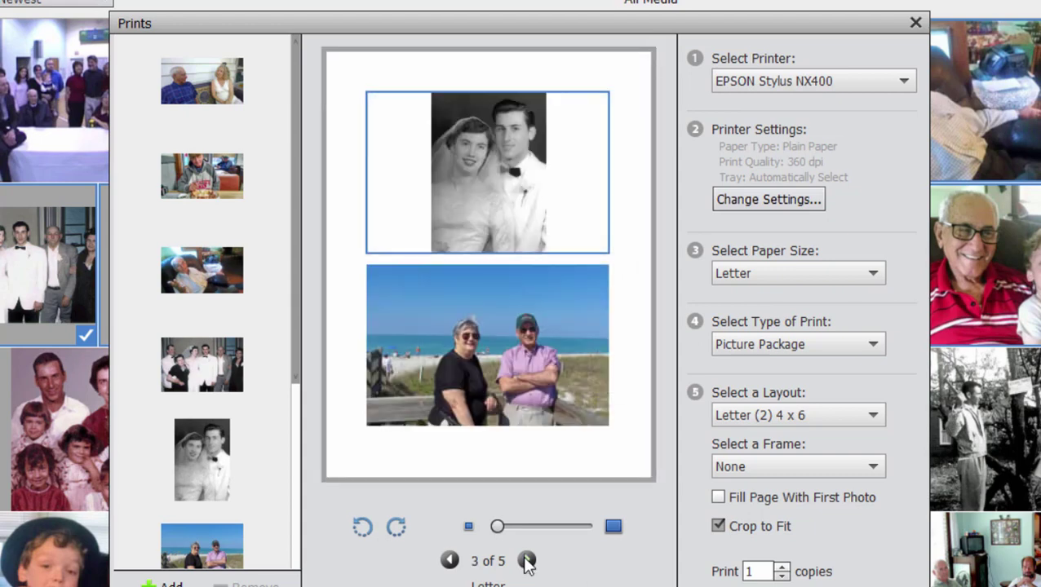
{"action": "left_click", "coordinate": [526, 561]}
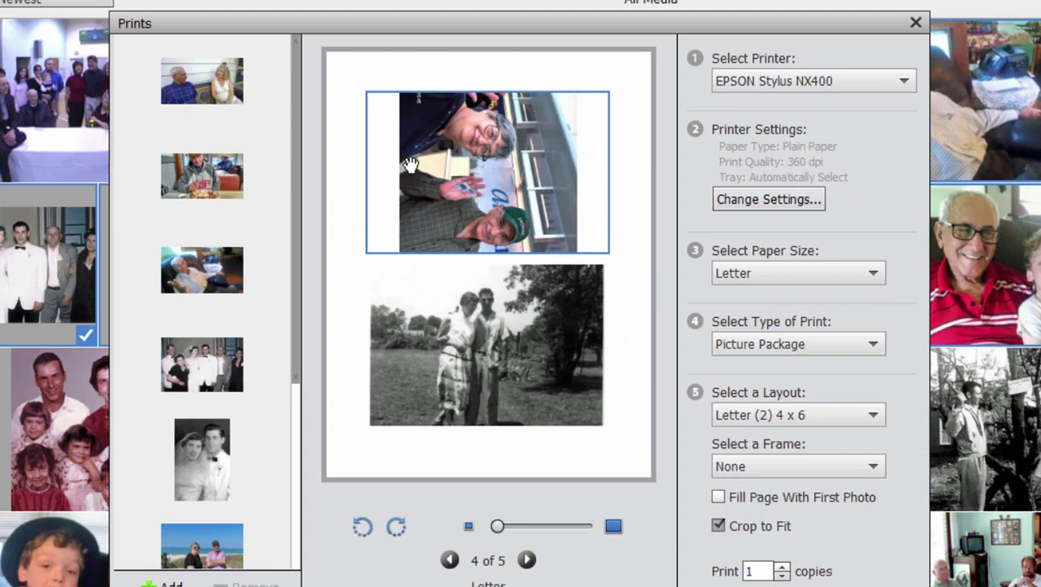
- Rotate page 4's waving-couple photo left so it stands upright, then review the other pages
{"action": "left_click", "coordinate": [363, 527]}
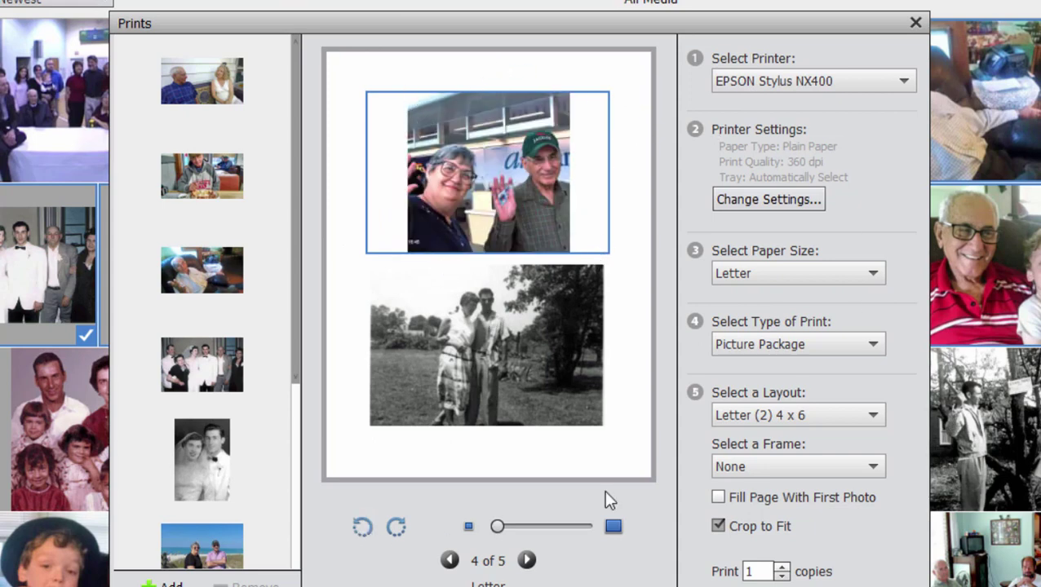
{"action": "left_click", "coordinate": [527, 561]}
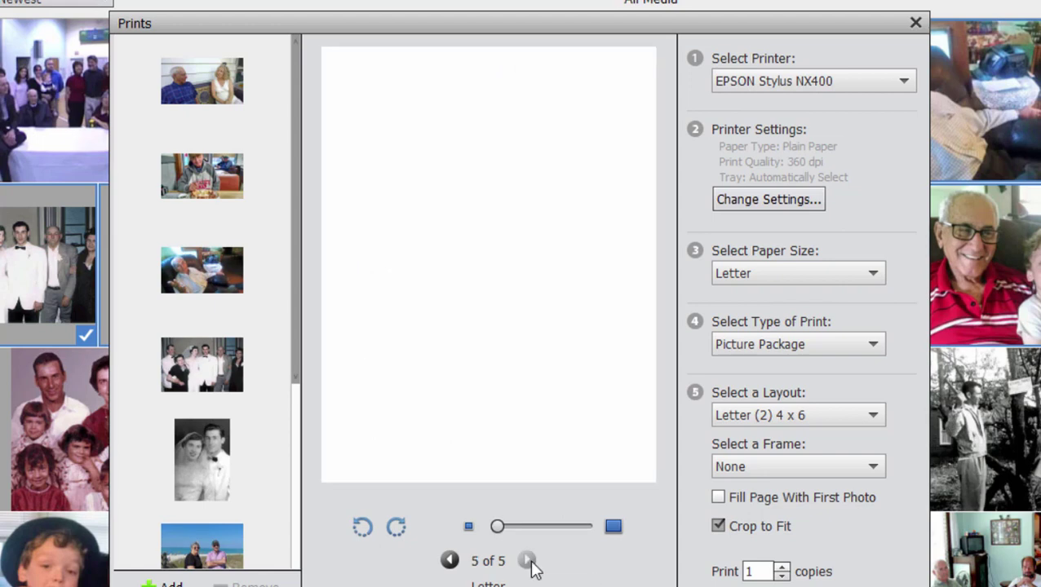
{"action": "left_click", "coordinate": [451, 562]}
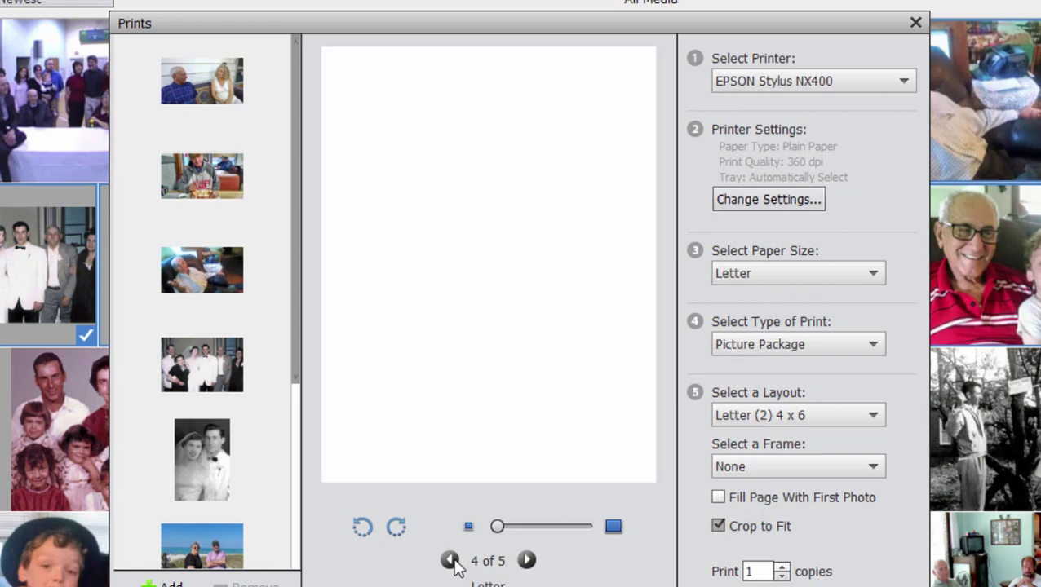
{"action": "left_click", "coordinate": [451, 561]}
{"action": "left_click", "coordinate": [451, 562]}
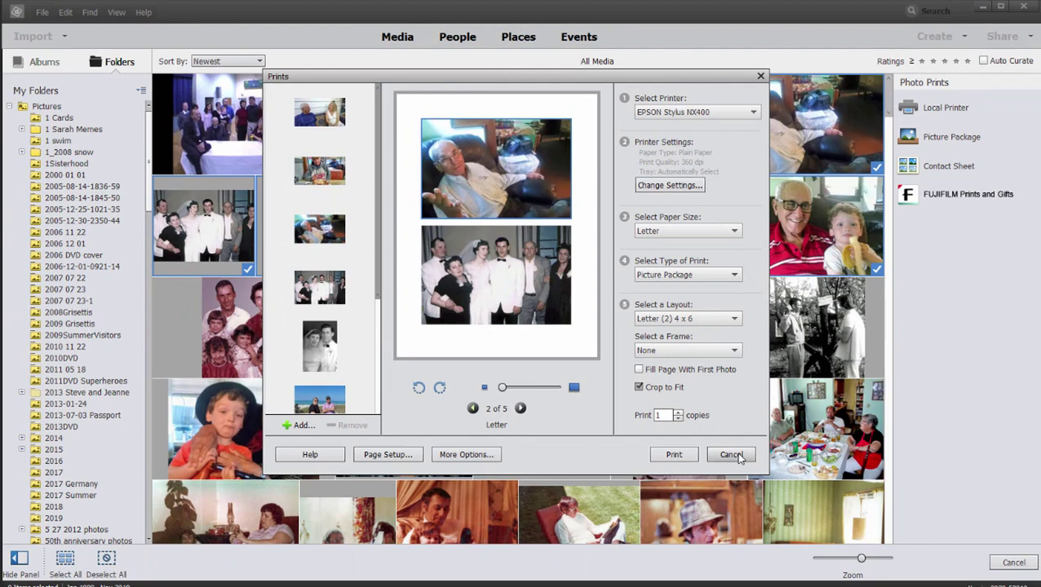
- Cancel the Prints dialog without printing, returning to the media grid
{"action": "left_click", "coordinate": [731, 455]}
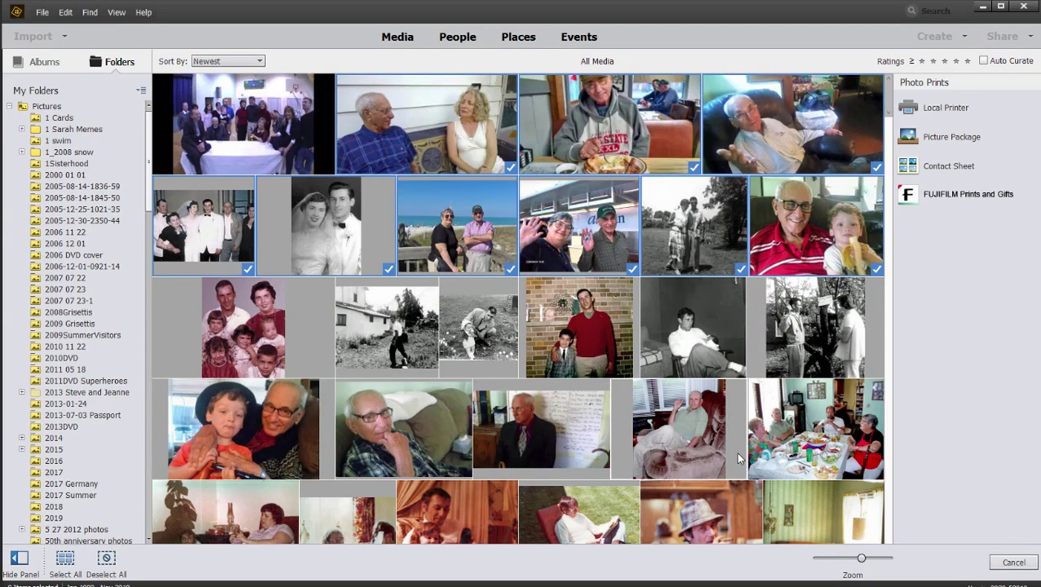